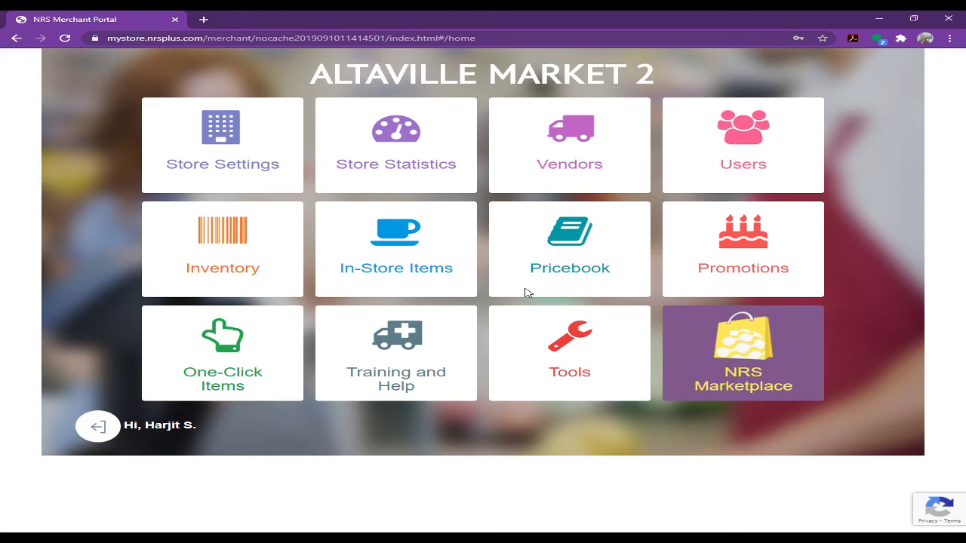
# Step: Return the page to normal zoom and open today's Store Statistics report
pyautogui.hotkey('ctrl', '+')
pyautogui.hotkey('ctrl', '-')
pyautogui.hotkey('ctrl', '-')
pyautogui.hotkey('ctrl', '+')
pyautogui.hotkey('ctrl', '-')
pyautogui.hotkey('ctrl', '+')
pyautogui.click(440, 176)
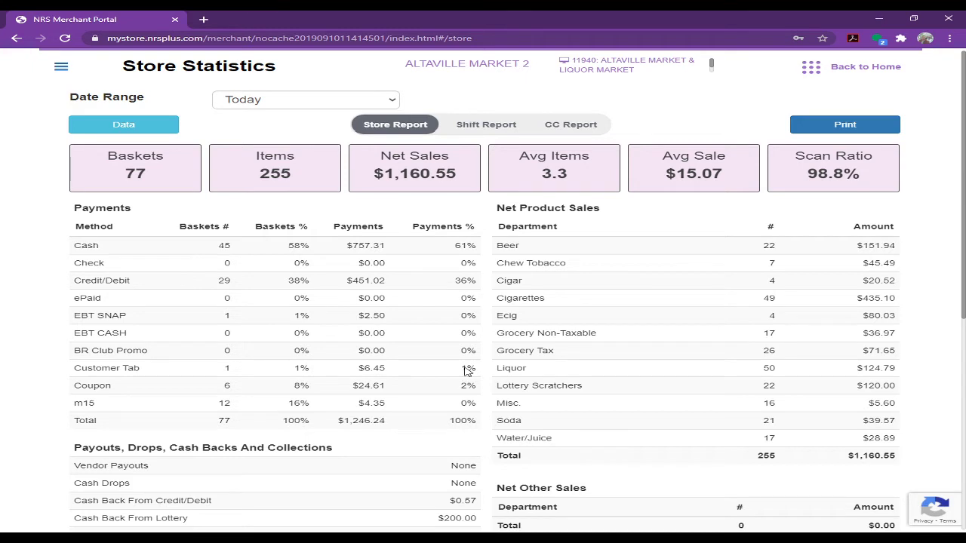
# Step: Open the Data reports and highlight 08/16/2020's 77 baskets, 255 items and $1,160.55 sales
pyautogui.click(143, 128)
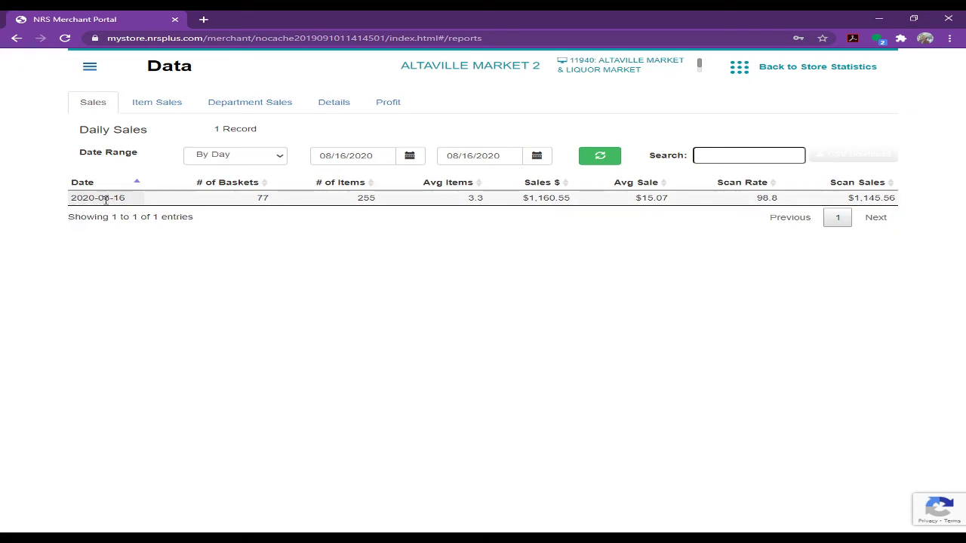
pyautogui.moveTo(276, 205); pyautogui.dragTo(227, 214)
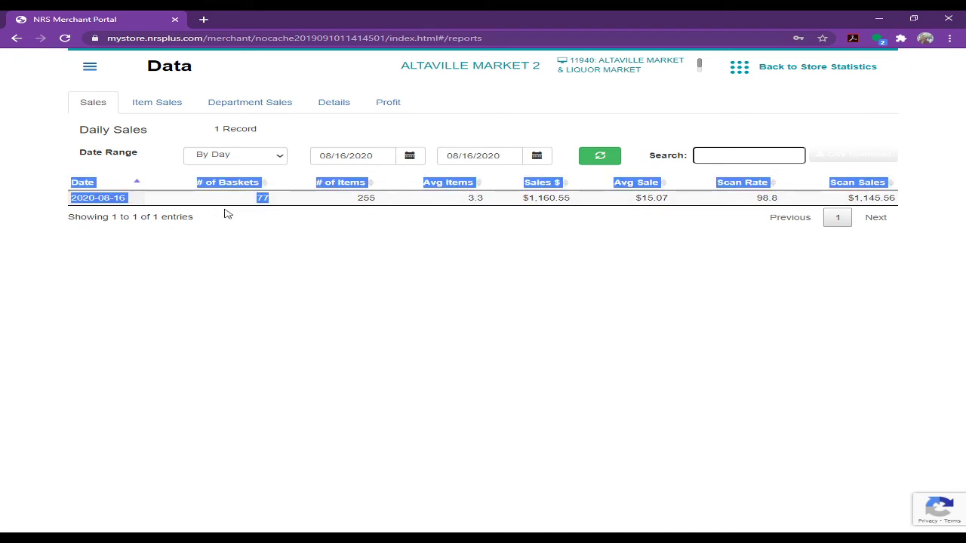
pyautogui.click(392, 202)
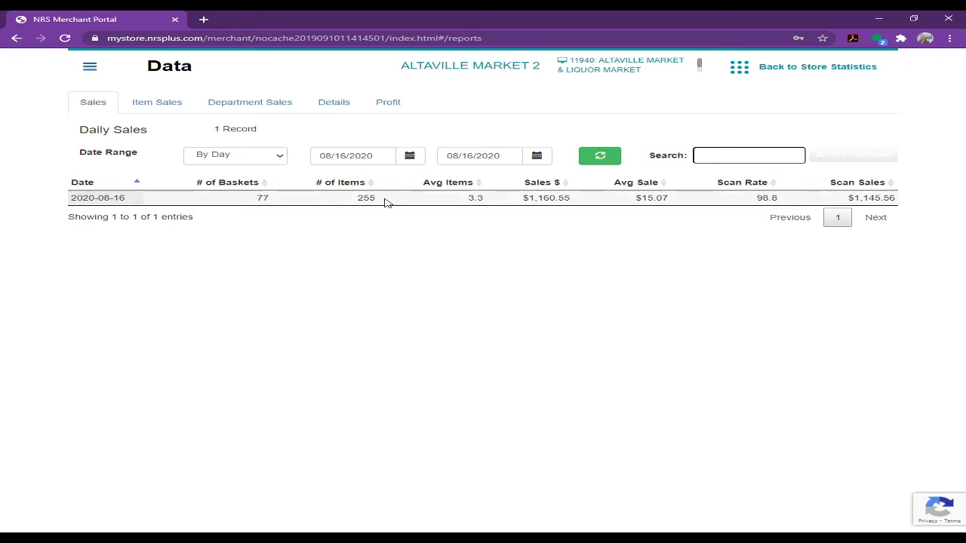
pyautogui.doubleClick(366, 197)
pyautogui.click(578, 203)
pyautogui.moveTo(579, 204); pyautogui.dragTo(528, 204)
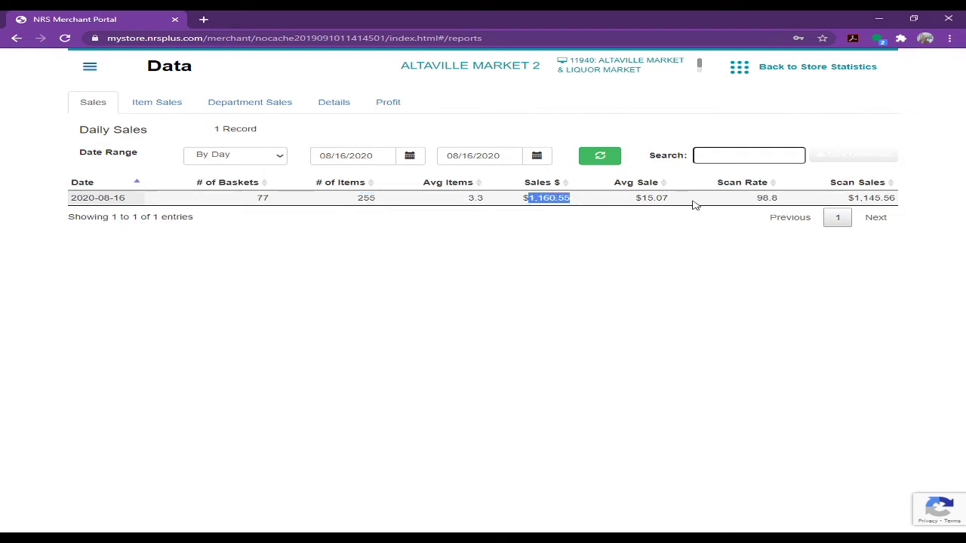
# Step: Switch to the Item Sales report for 08/16/2020 and highlight the Mickeys 24oz row
pyautogui.click(159, 109)
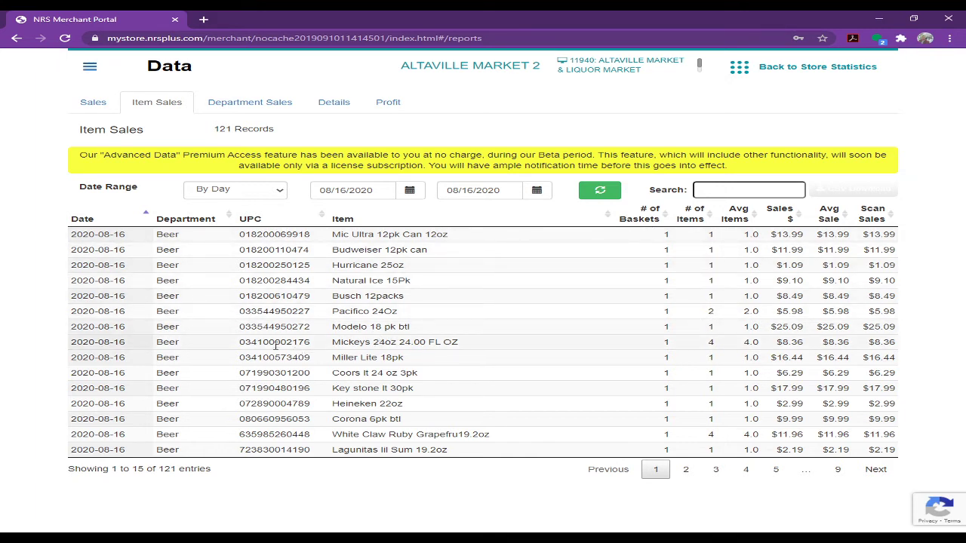
pyautogui.moveTo(332, 345); pyautogui.dragTo(763, 351)
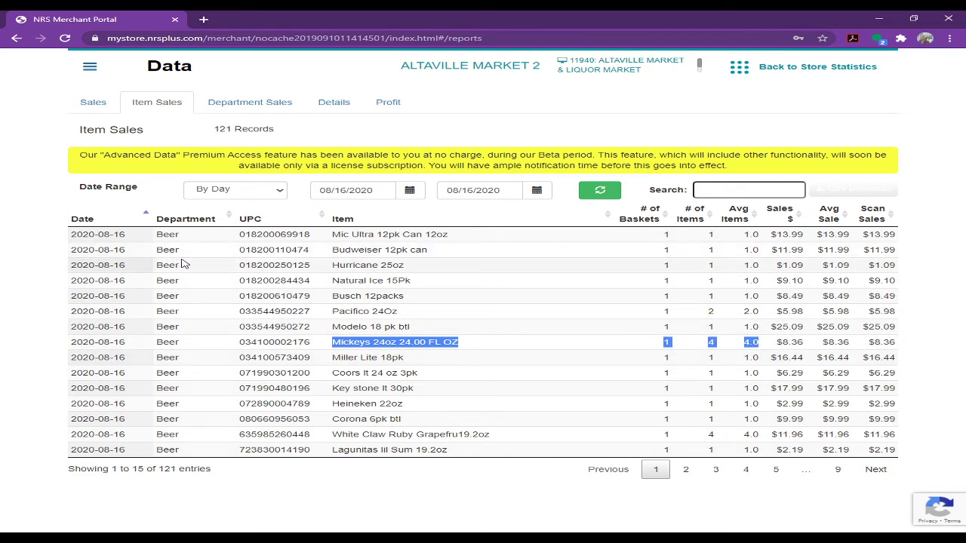
# Step: Group item sales By Month for August 2020 and highlight King cobra 40oz's 16 baskets, 22 items
pyautogui.click(282, 194)
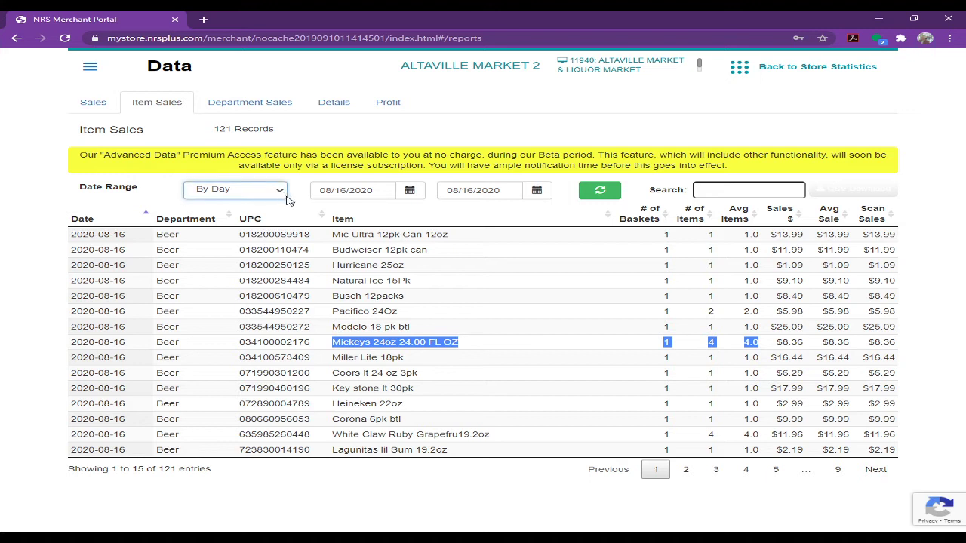
pyautogui.click(243, 239)
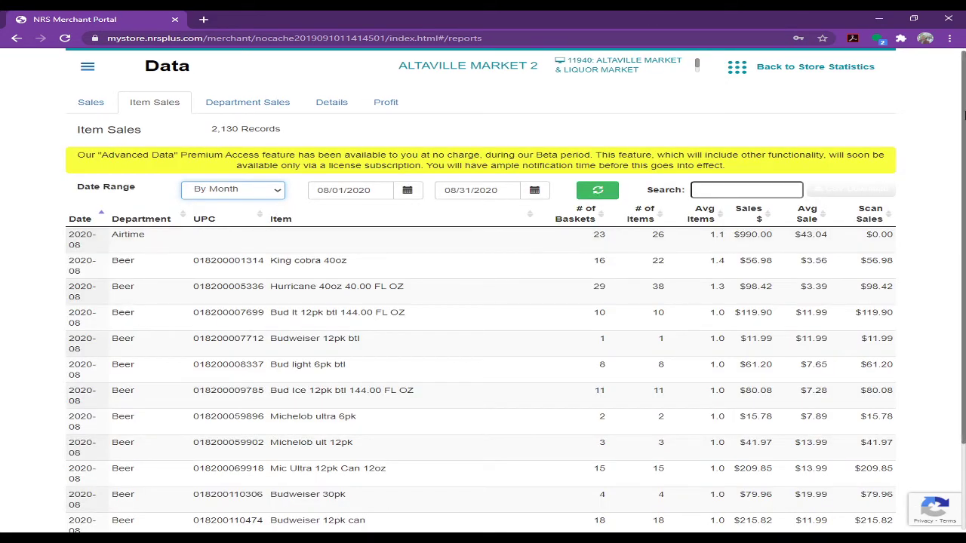
pyautogui.scroll(-1, 356, 283)
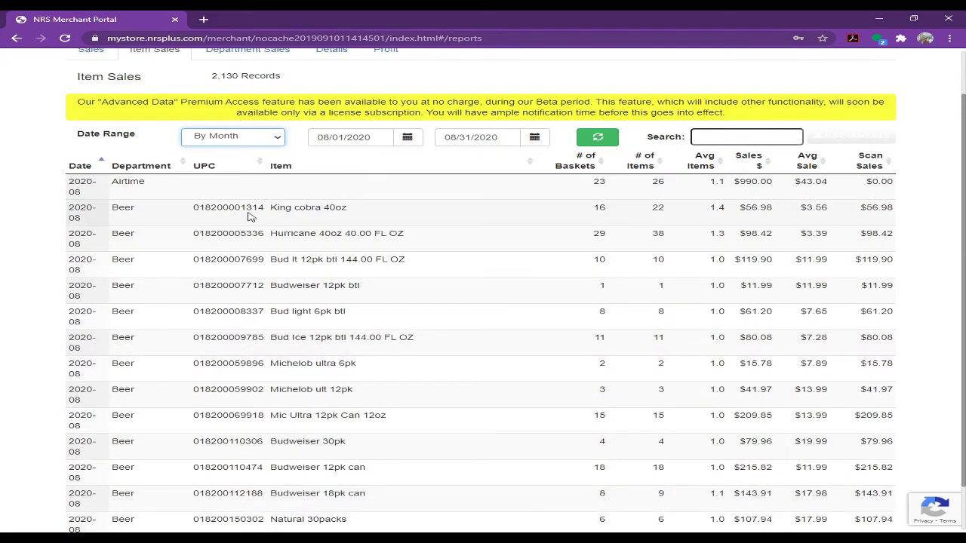
pyautogui.moveTo(271, 207); pyautogui.dragTo(383, 219)
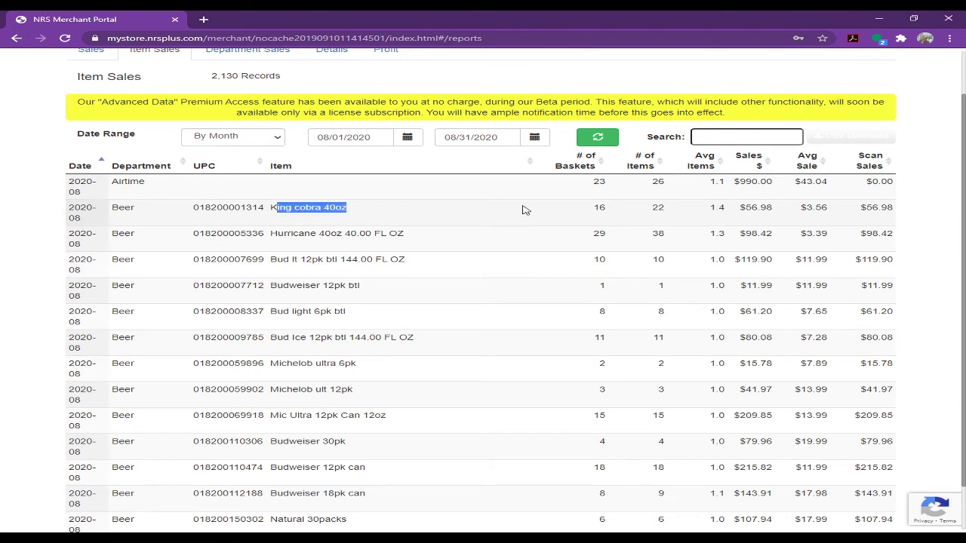
pyautogui.moveTo(588, 214); pyautogui.dragTo(608, 214)
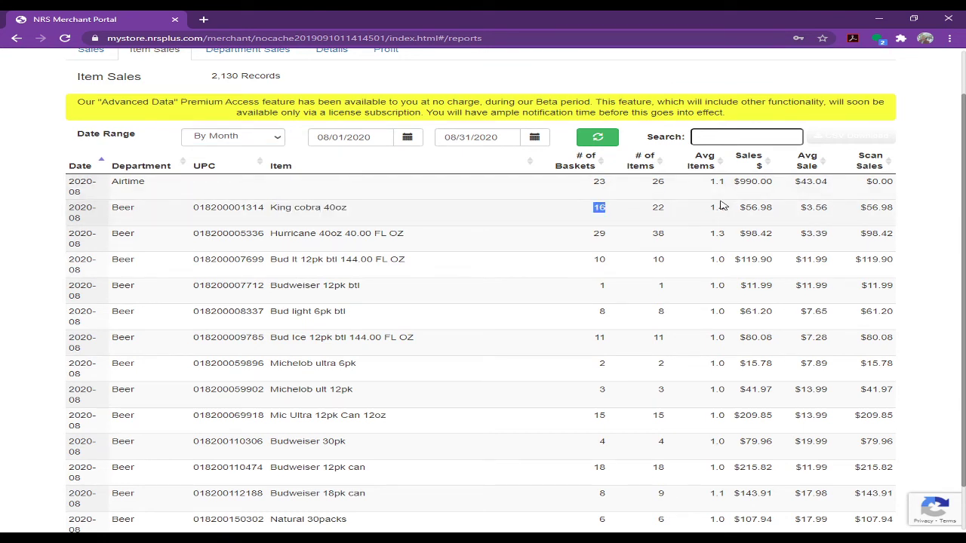
pyautogui.doubleClick(655, 210)
pyautogui.scroll(-1, 479, 318)
pyautogui.scroll(2, 517, 330)
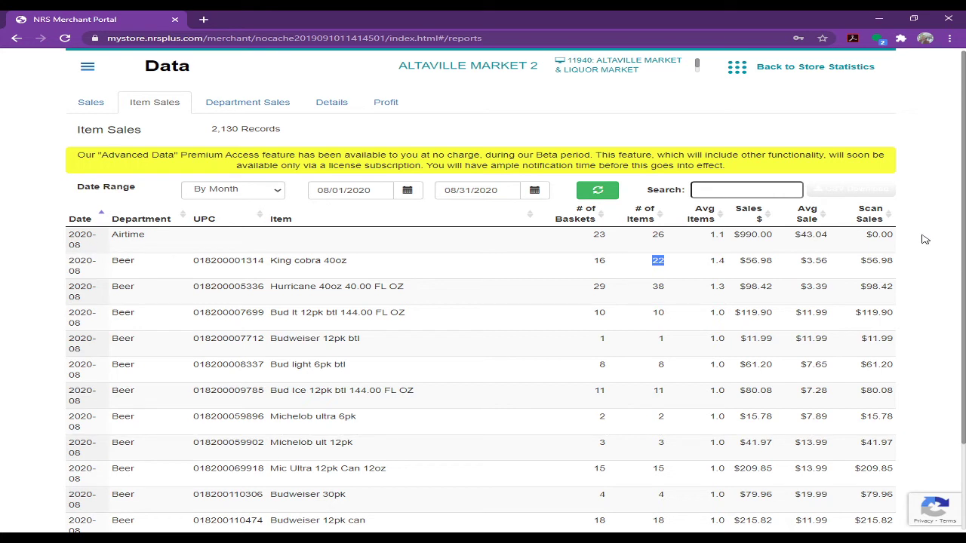
# Step: Sort the monthly item sales by Scan Sales, then by Sales $
pyautogui.click(852, 183)
pyautogui.click(870, 211)
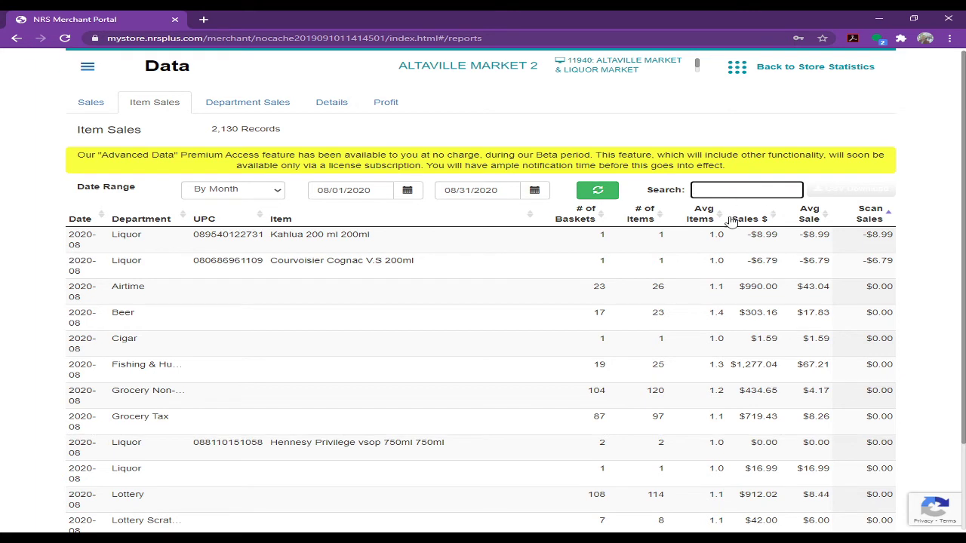
pyautogui.click(770, 213)
# Step: Download the item sales as itemsales_by_month.csv, open the file, and sort the table by UPC
pyautogui.click(849, 190)
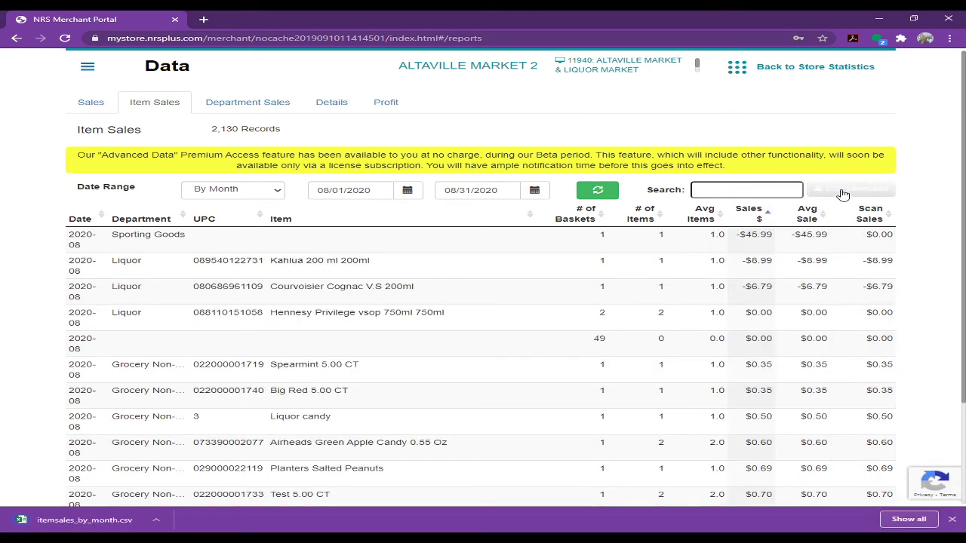
pyautogui.click(827, 192)
pyautogui.click(79, 520)
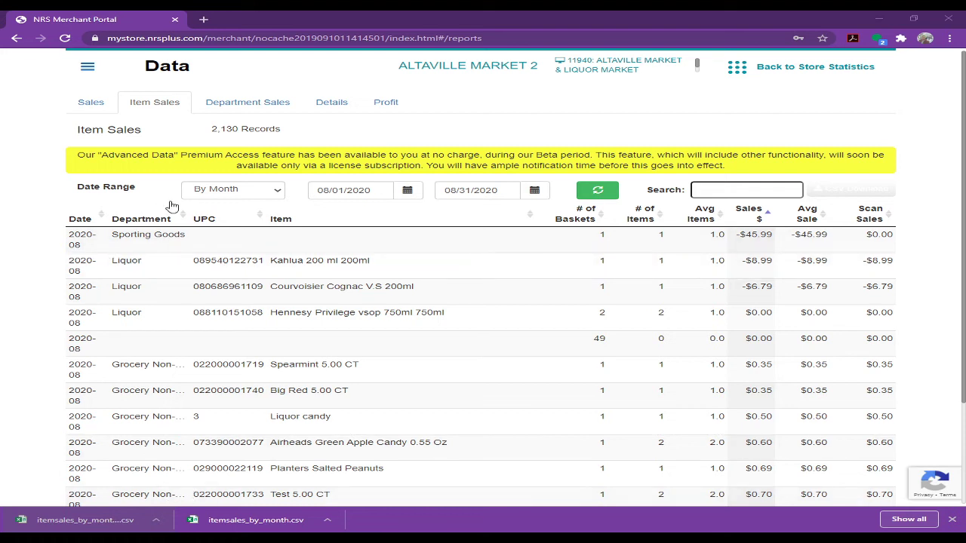
pyautogui.click(219, 216)
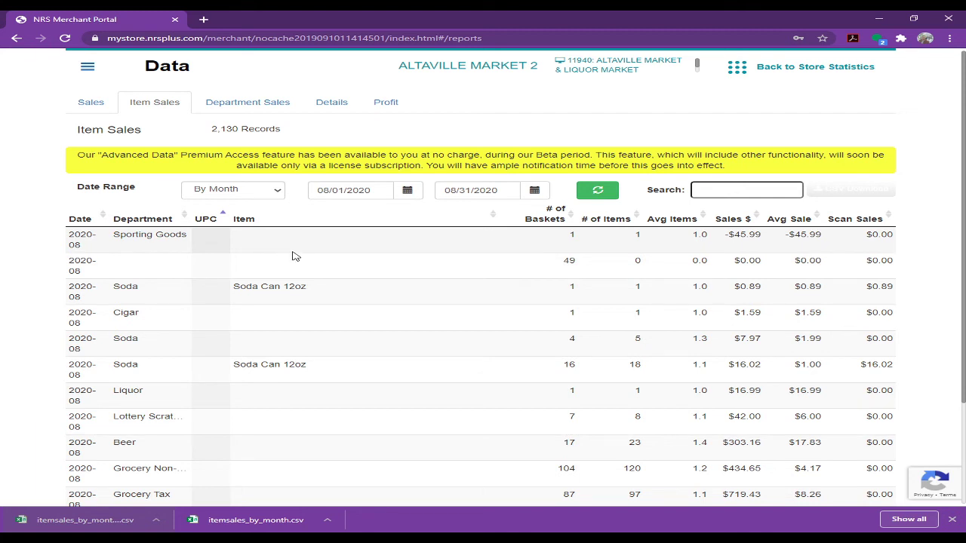
# Step: Switch to Department Sales and highlight Airtime's 23 baskets and $990.00, and Cigar's 232 baskets
pyautogui.click(242, 101)
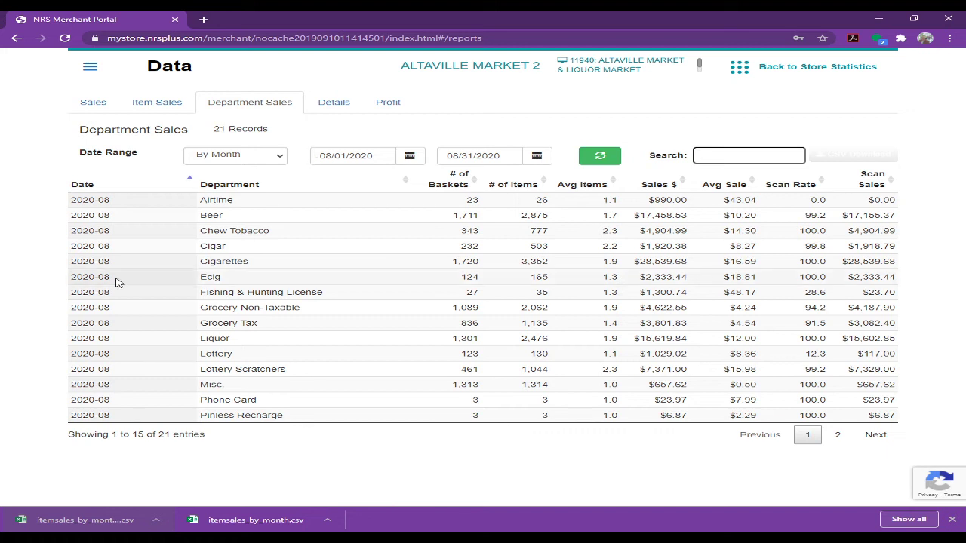
pyautogui.doubleClick(471, 201)
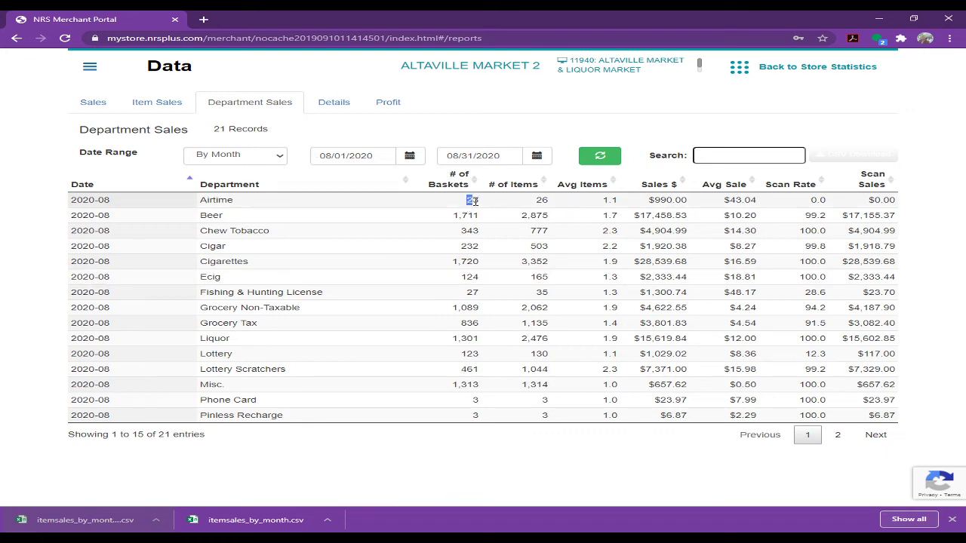
pyautogui.doubleClick(661, 201)
pyautogui.moveTo(217, 247); pyautogui.dragTo(369, 250)
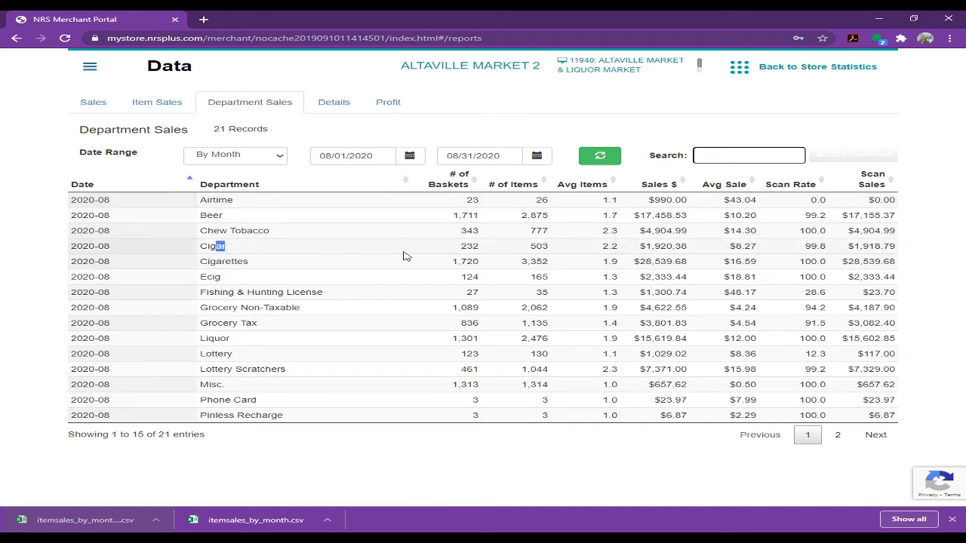
pyautogui.doubleClick(462, 249)
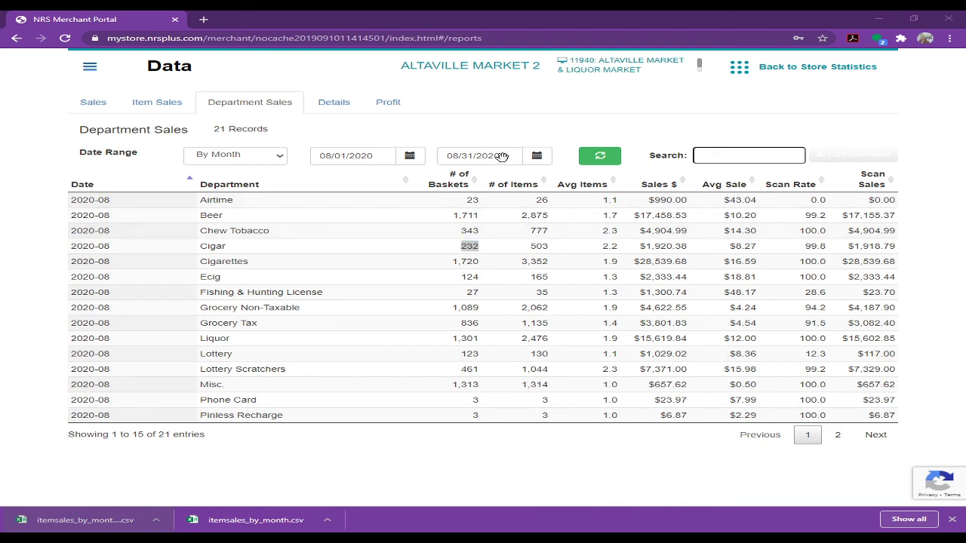
pyautogui.click(274, 41)
pyautogui.write('www')
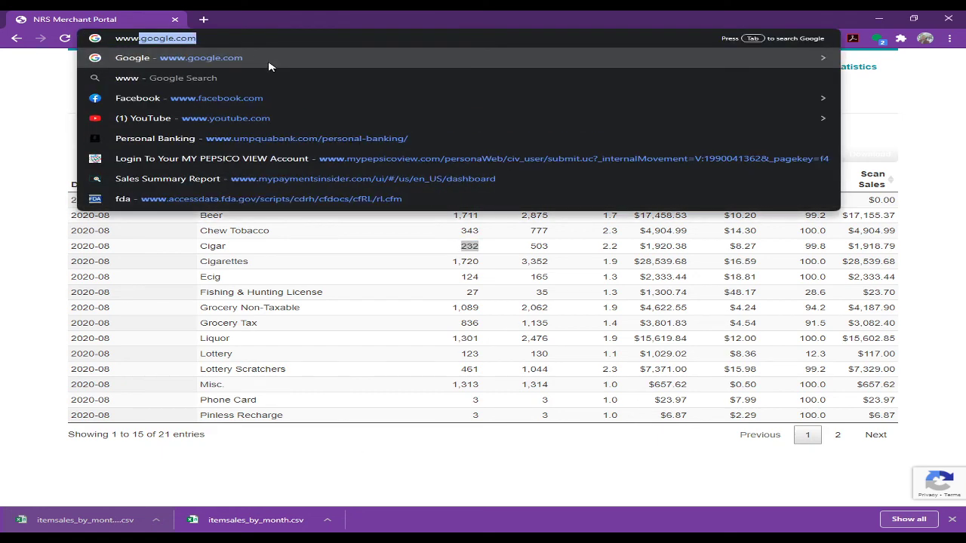
pyautogui.write('.ah')
pyautogui.press('Return')
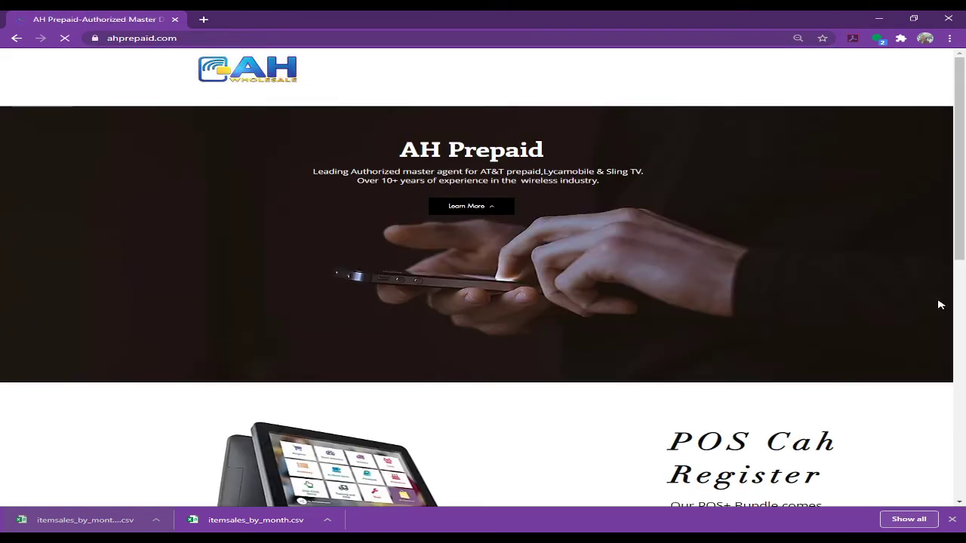
pyautogui.scroll(-4, 941, 302)
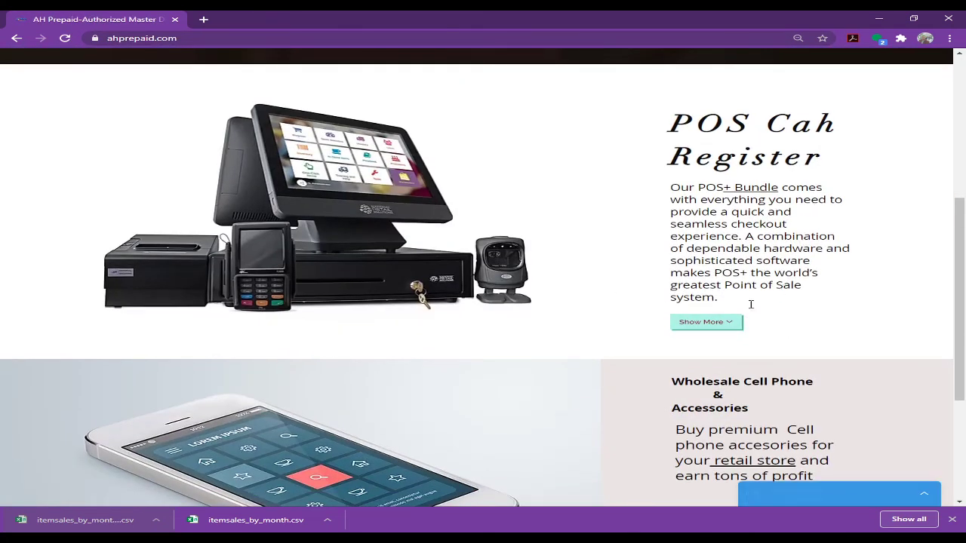
# Step: Open the NRS Plus POS Cash Register page, dismiss the $250 OFF popup, and reach the $937 order form
pyautogui.click(707, 323)
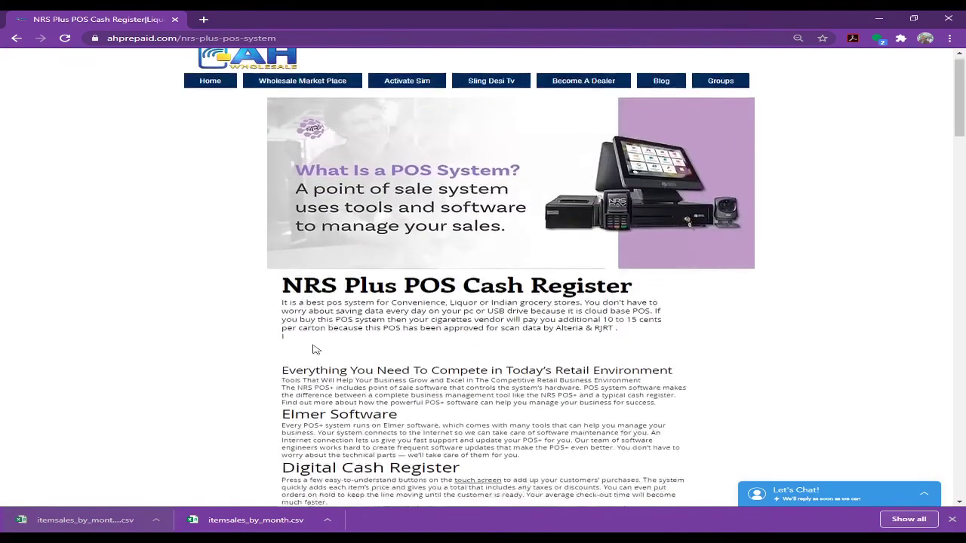
pyautogui.scroll(-1, 396, 302)
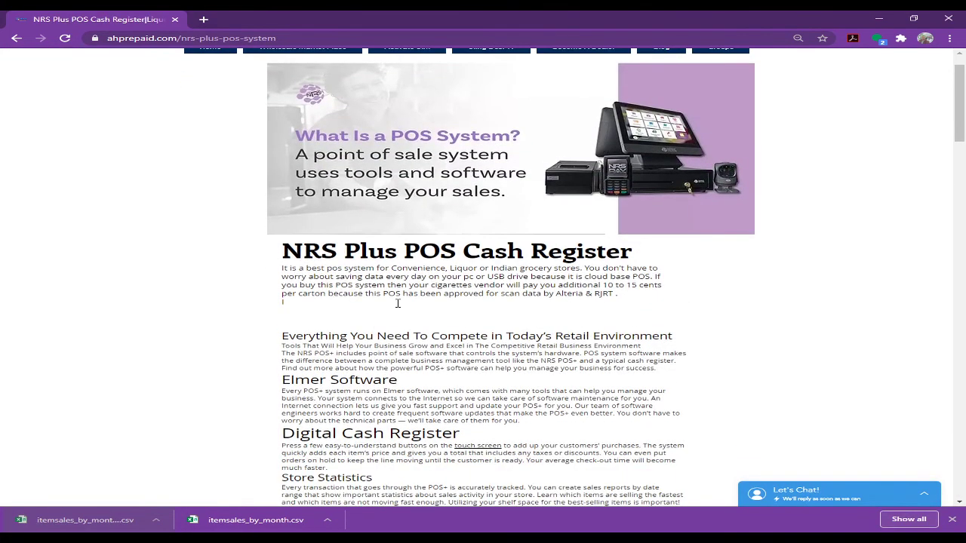
pyautogui.scroll(-10, 398, 302)
pyautogui.scroll(-6, 412, 302)
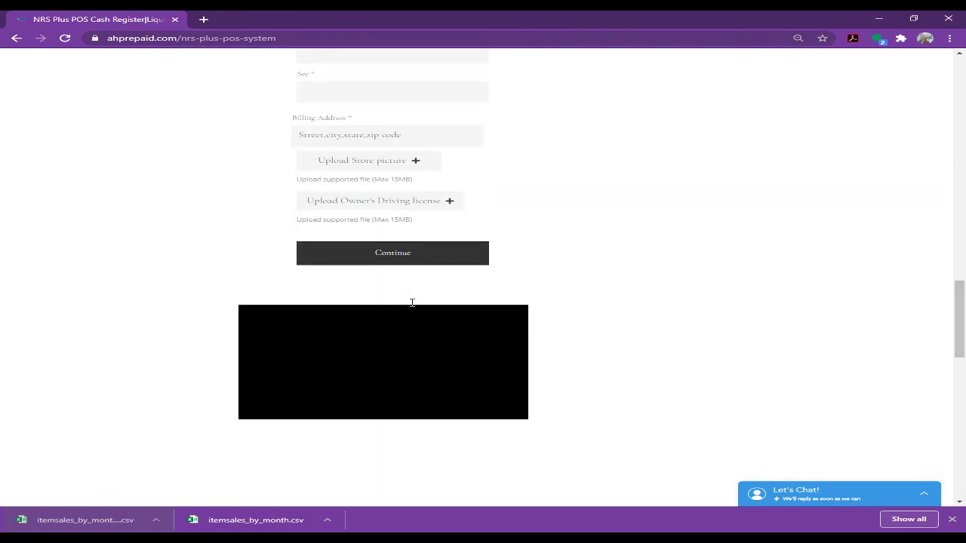
pyautogui.scroll(-3, 412, 302)
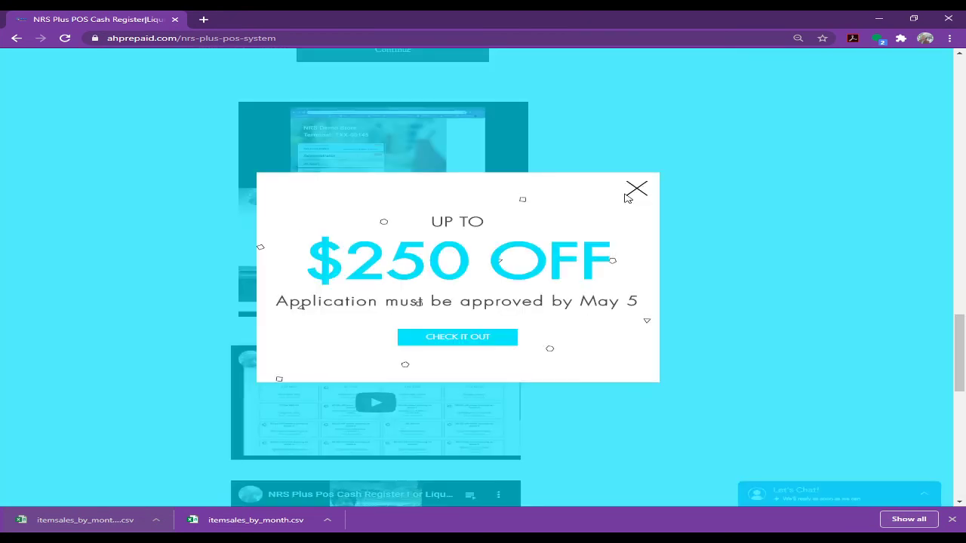
pyautogui.click(644, 191)
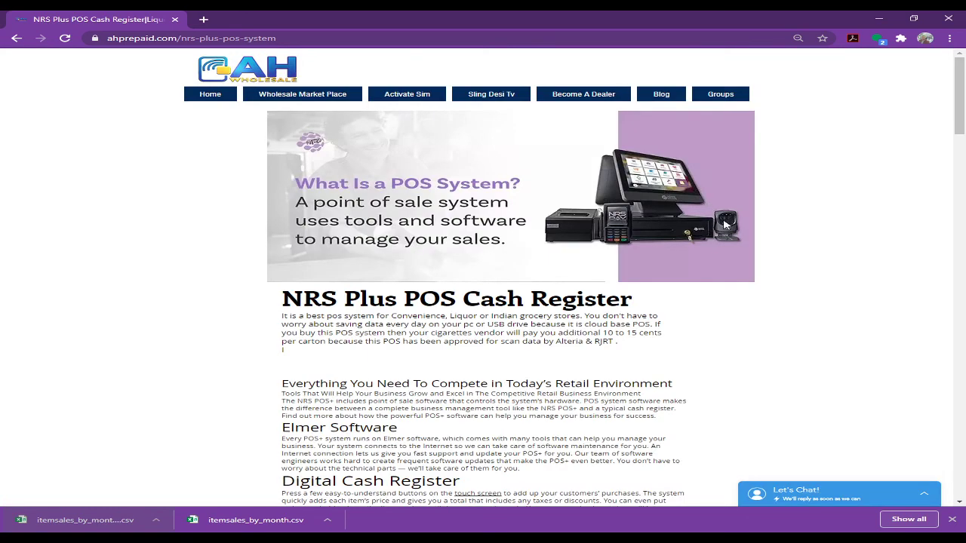
pyautogui.scroll(-3, 726, 245)
pyautogui.scroll(-7, 727, 249)
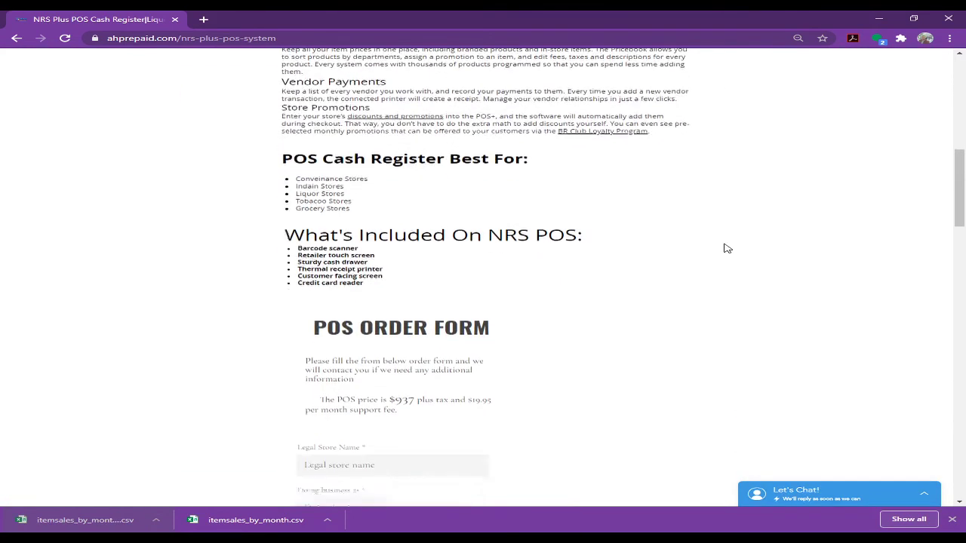